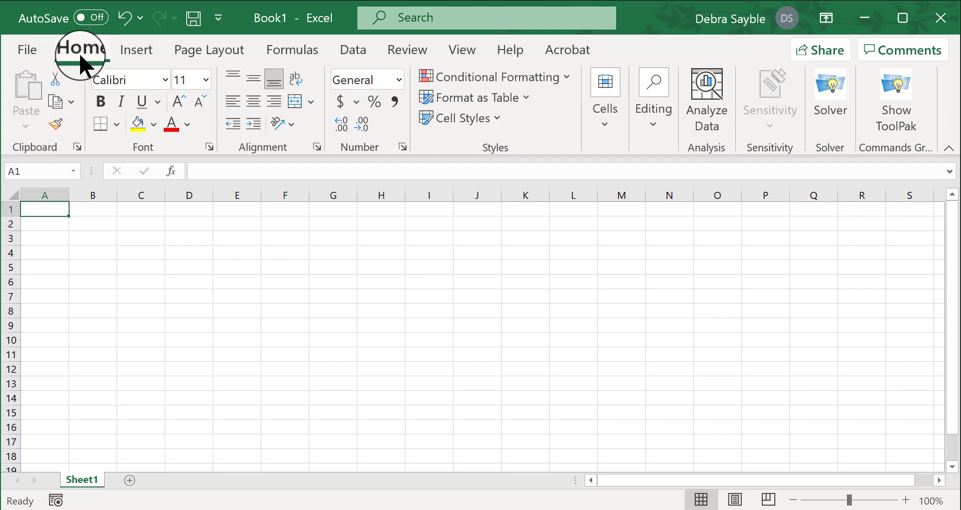
left_click(138, 52)
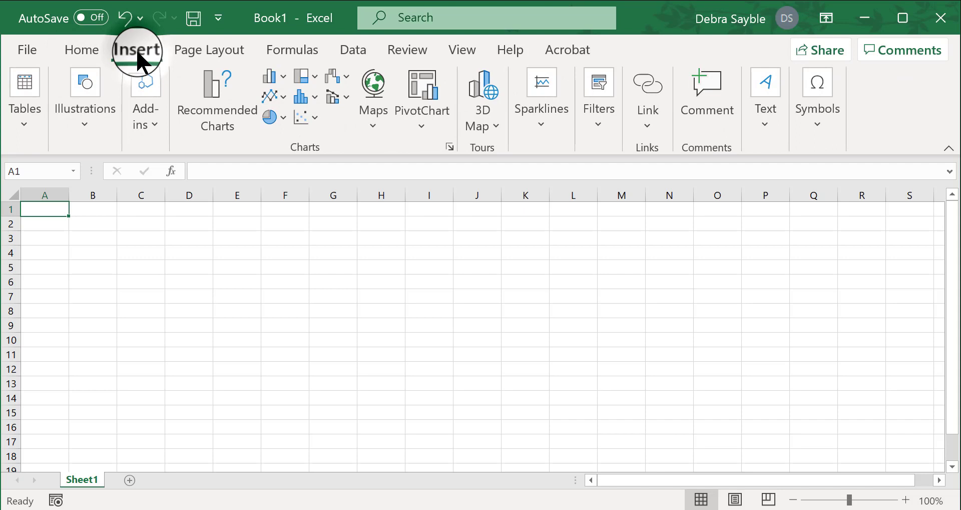
left_click(216, 54)
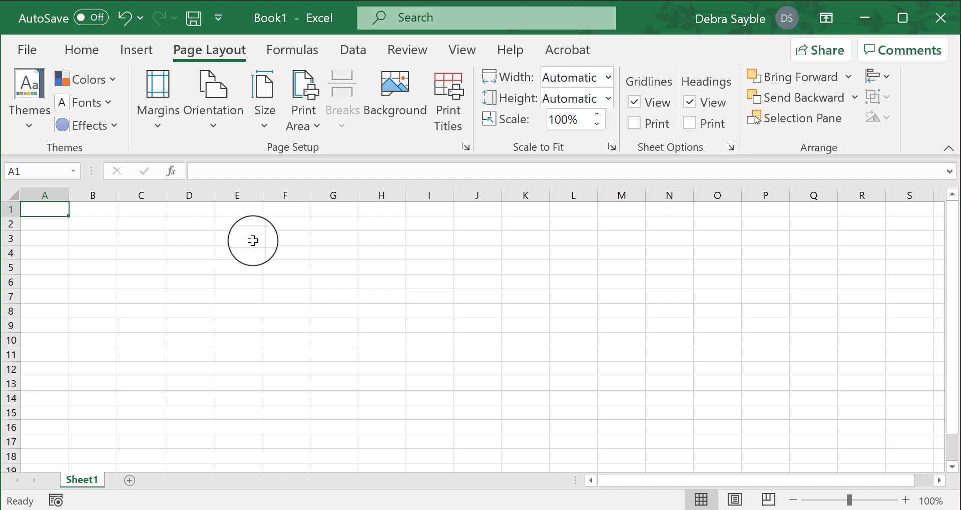
left_click(85, 50)
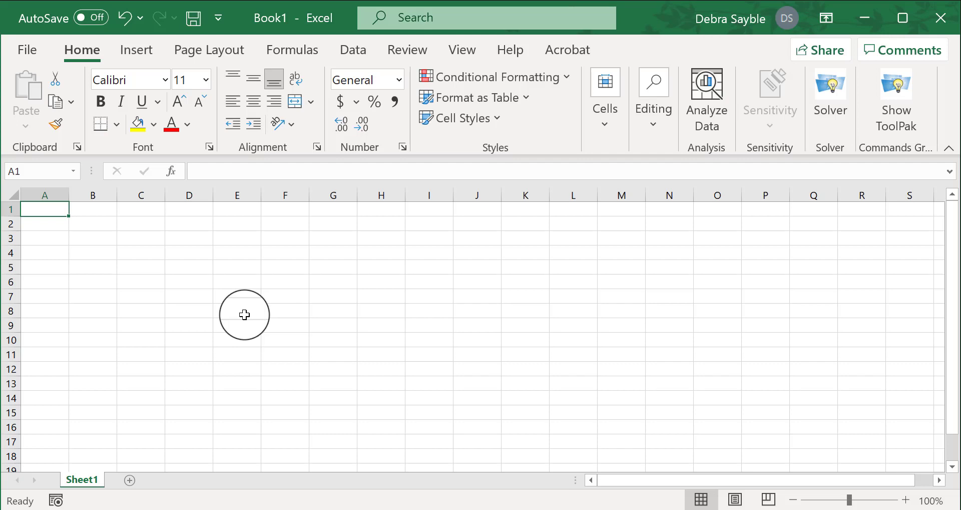
Select cells D5, F8, E6, D5 and C4 in turn to examine their cell addresses, and finish on cell A1
left_click(190, 267)
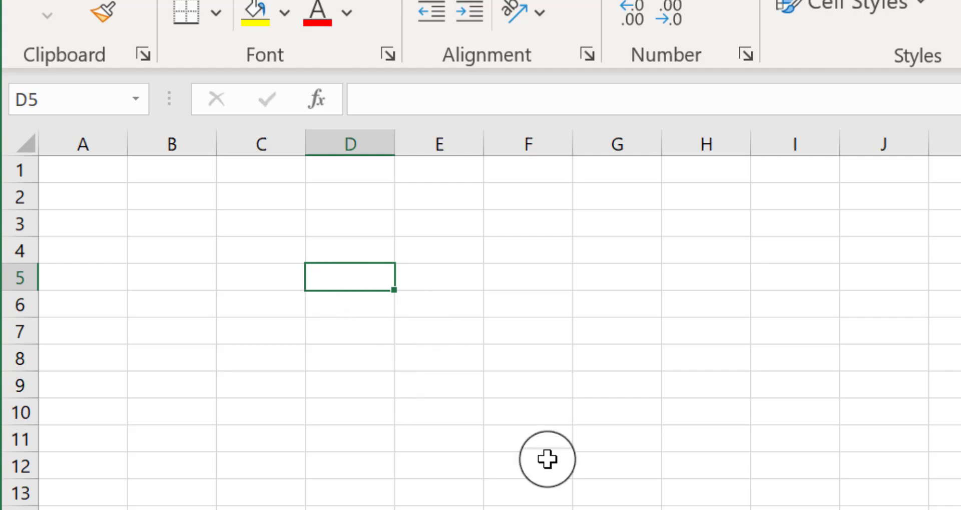
left_click(524, 350)
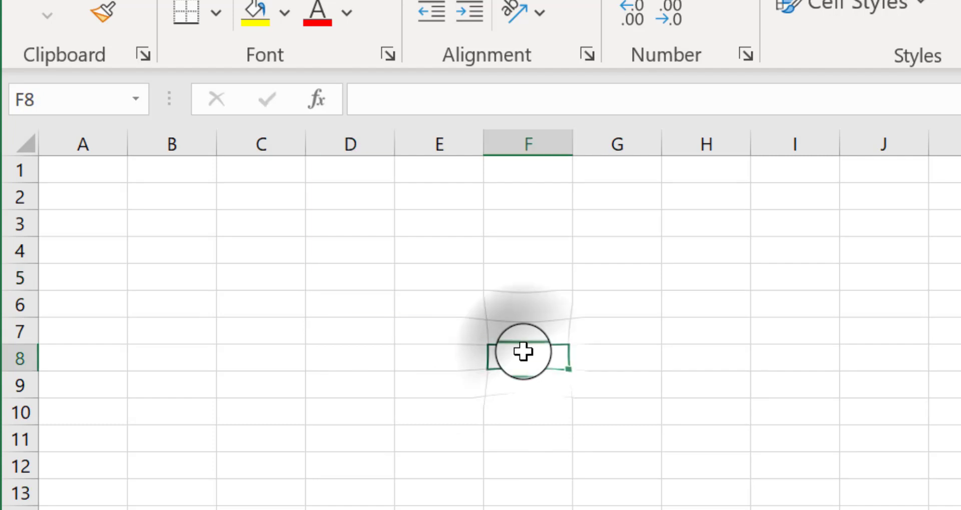
left_click(443, 304)
left_click(350, 273)
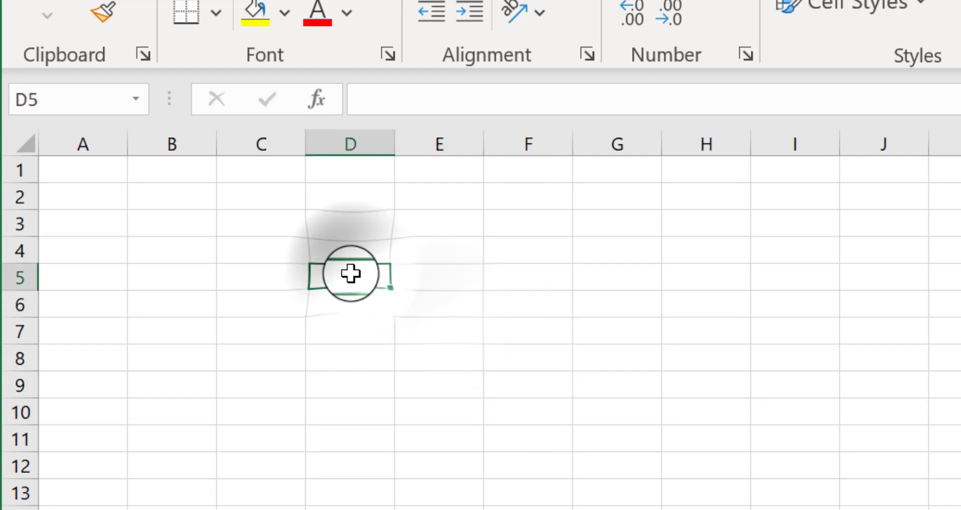
left_click(260, 248)
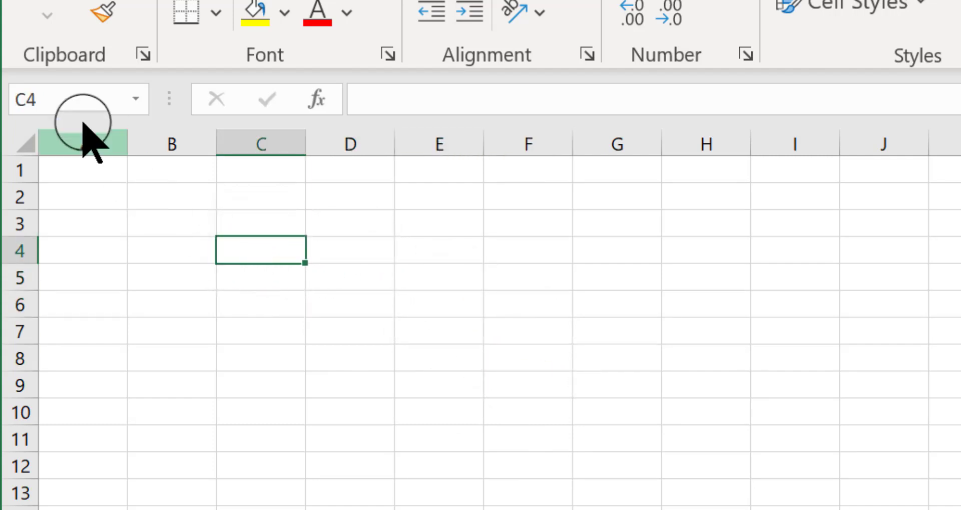
left_click(51, 97)
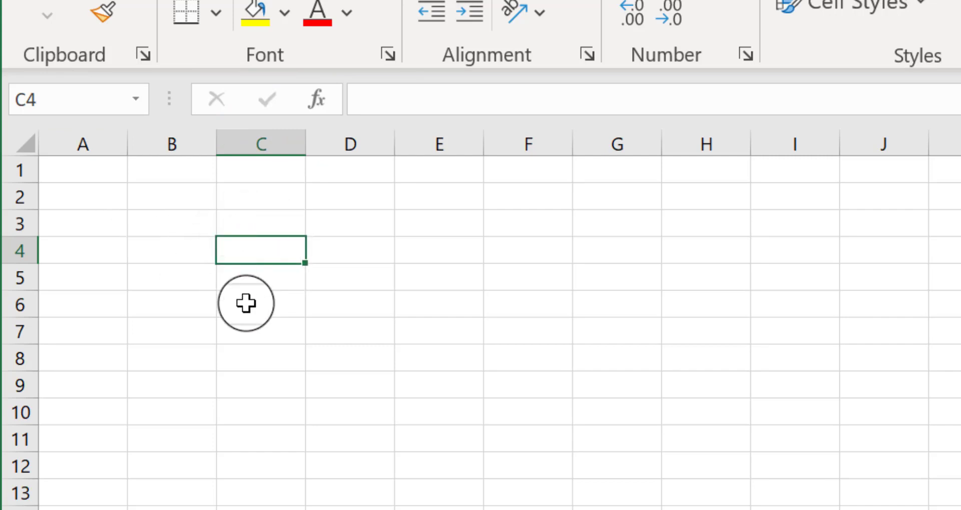
left_click(93, 170)
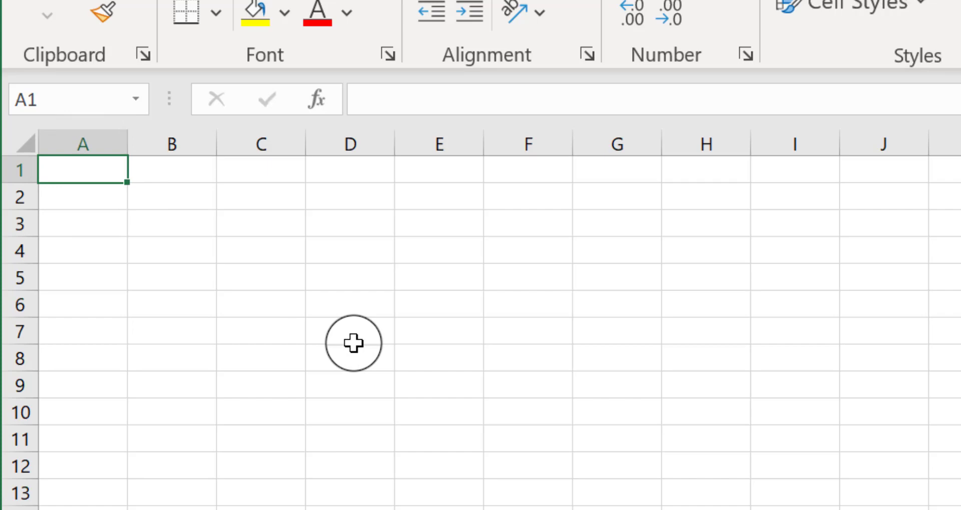
type("4556")
key("BackSpace")
key("BackSpace")
key("BackSpace")
key("BackSpace")
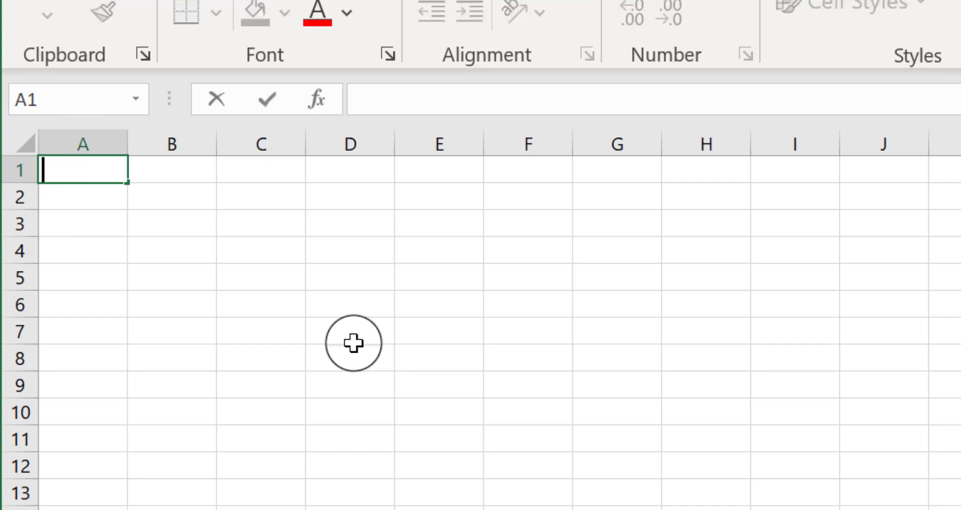
type("hello")
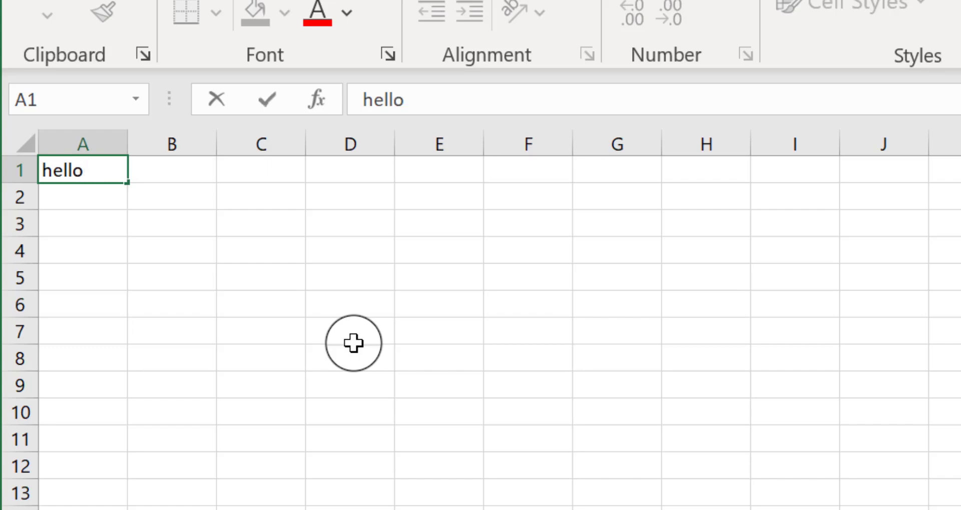
key("BackSpace")
key("BackSpace")
key("BackSpace")
key("BackSpace")
key("BackSpace")
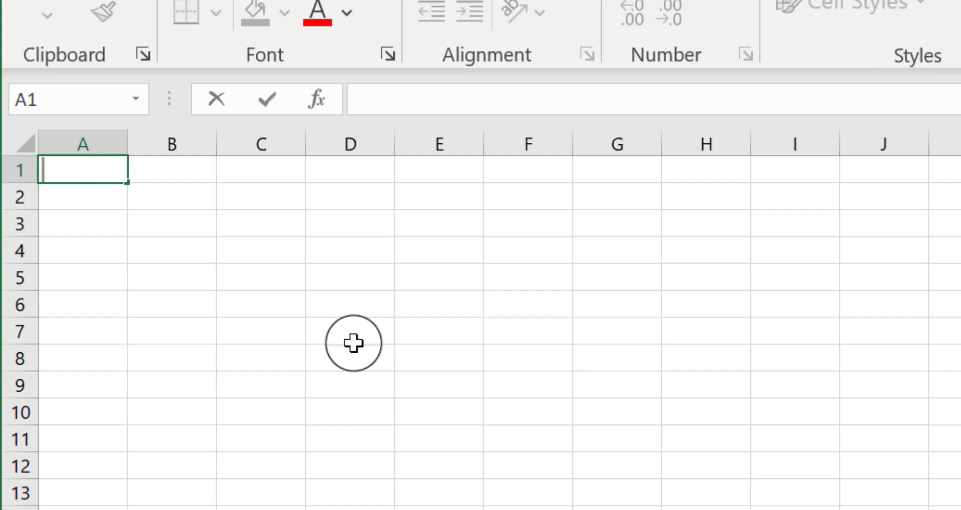
Enter the numbers 465, 957, 108, 395, 6, 23 and 928 down column A in cells A1 to A7
type("465")
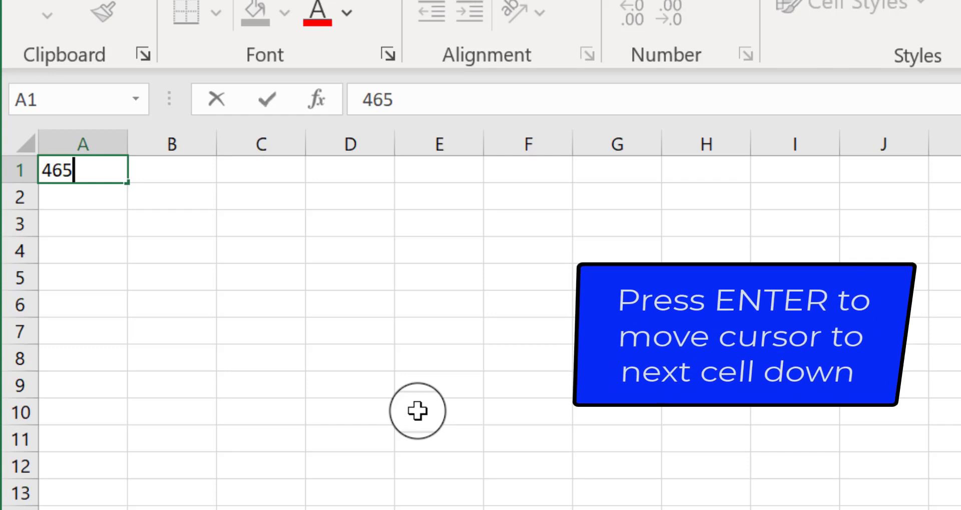
key("Return")
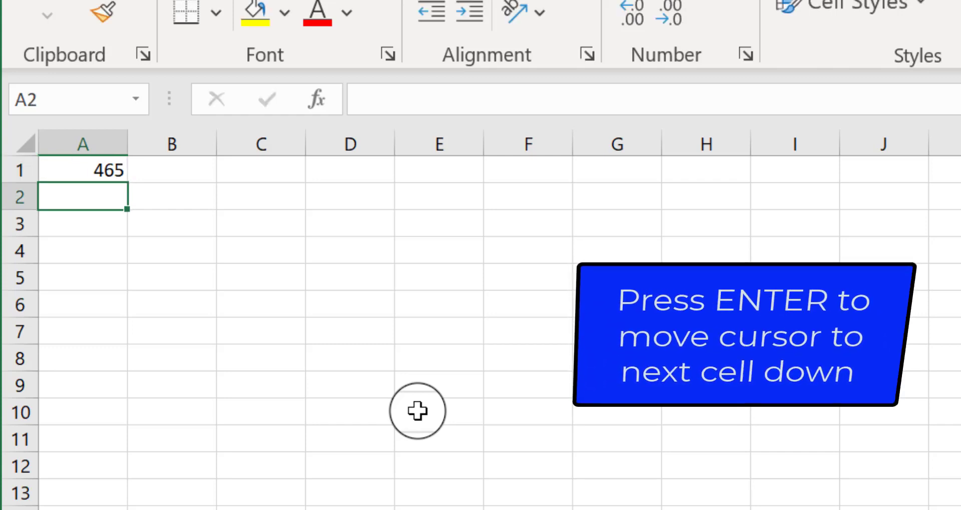
type("957")
key("Return")
type("10")
type("928")
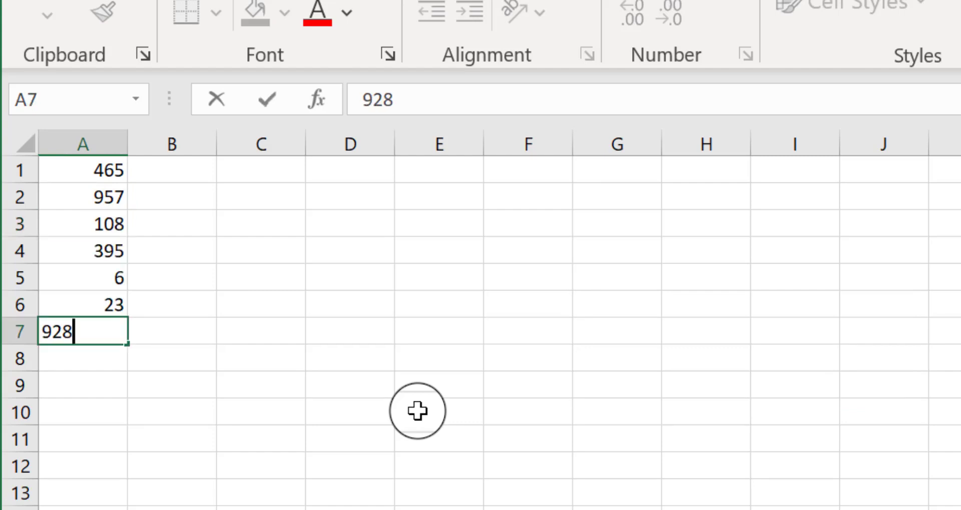
key("Return")
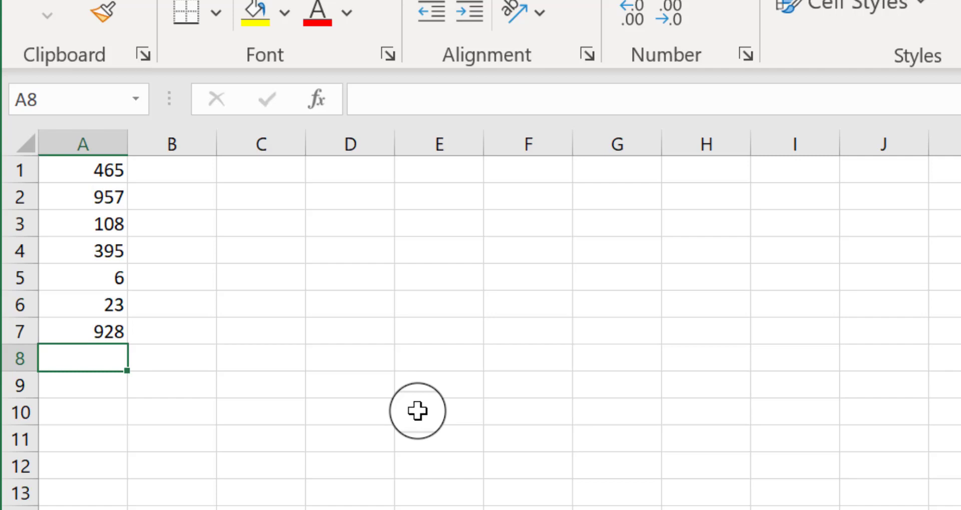
Enter the label "Total" in cell B8, beside the empty cell under the numbers
left_click(79, 353)
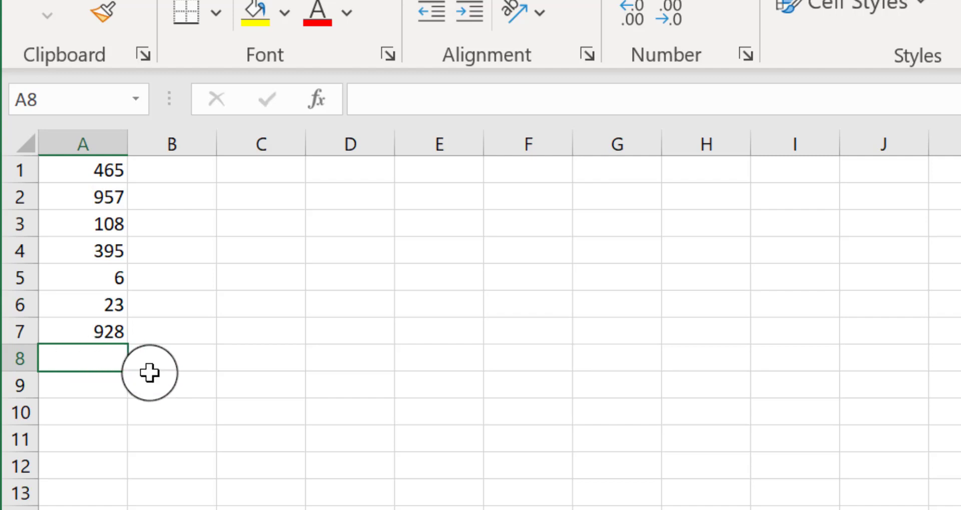
left_click(172, 358)
type("Total")
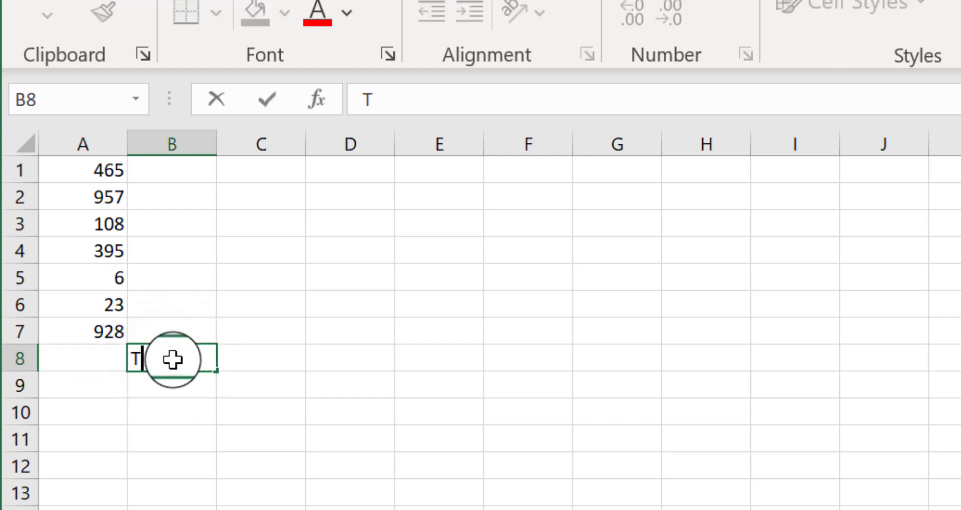
Add up the numbers in A1:A7 in cell A8 with AutoSum, using the formula =SUM(A1:A7)
left_click(91, 360)
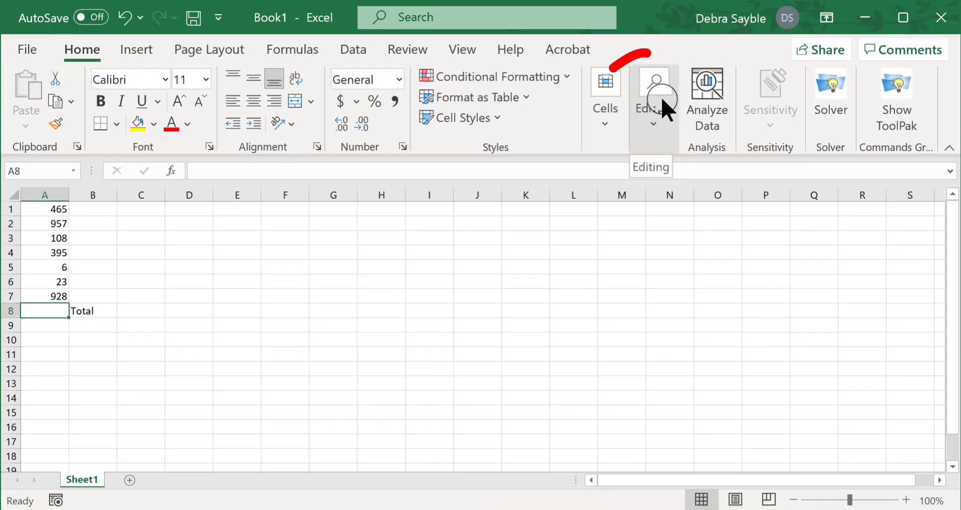
left_click(656, 124)
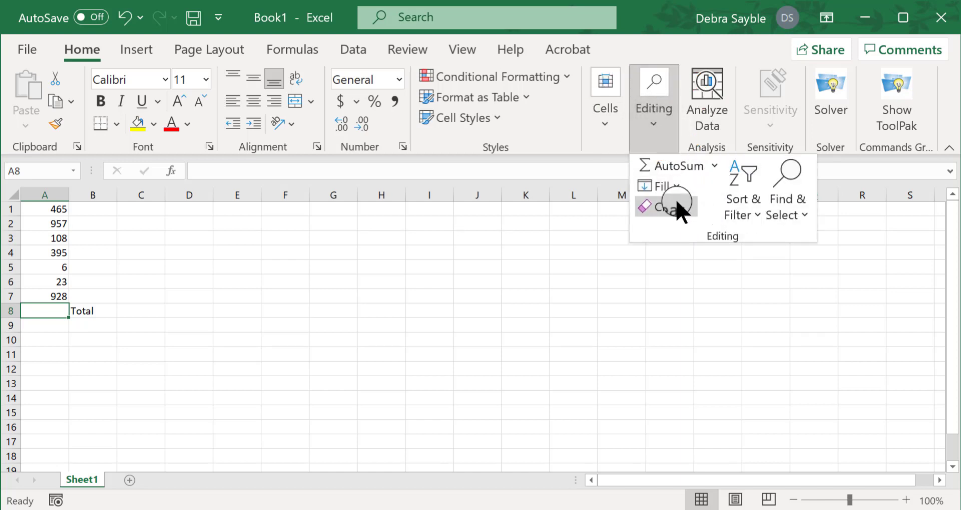
left_click(693, 170)
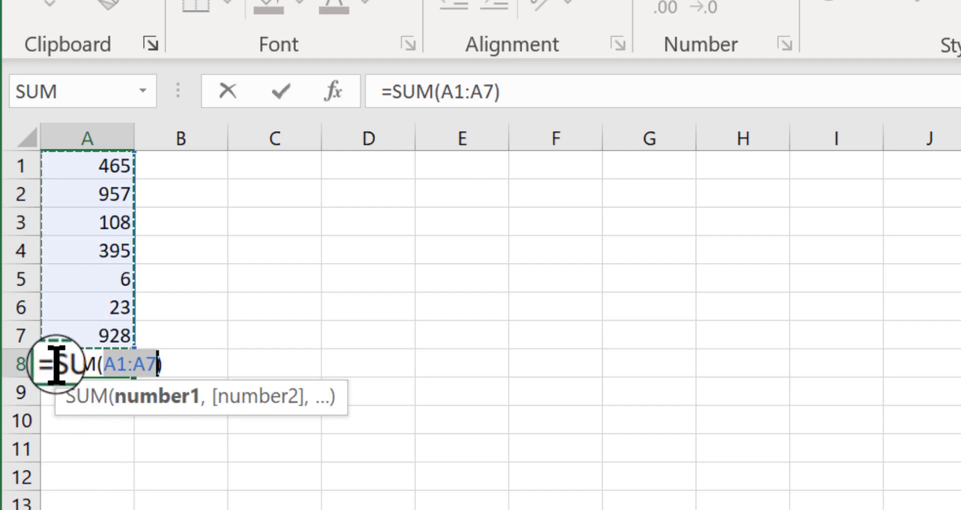
left_click_drag(54, 363, 96, 363)
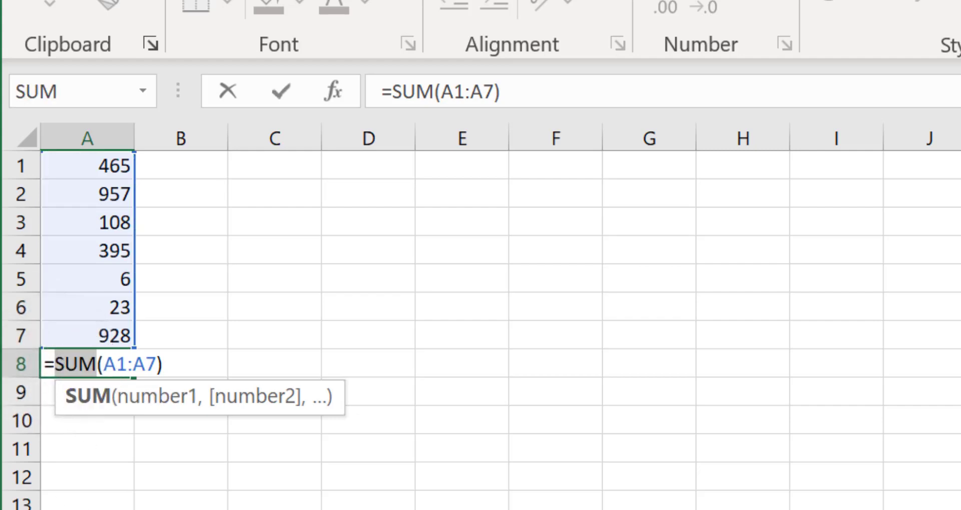
left_click(199, 361)
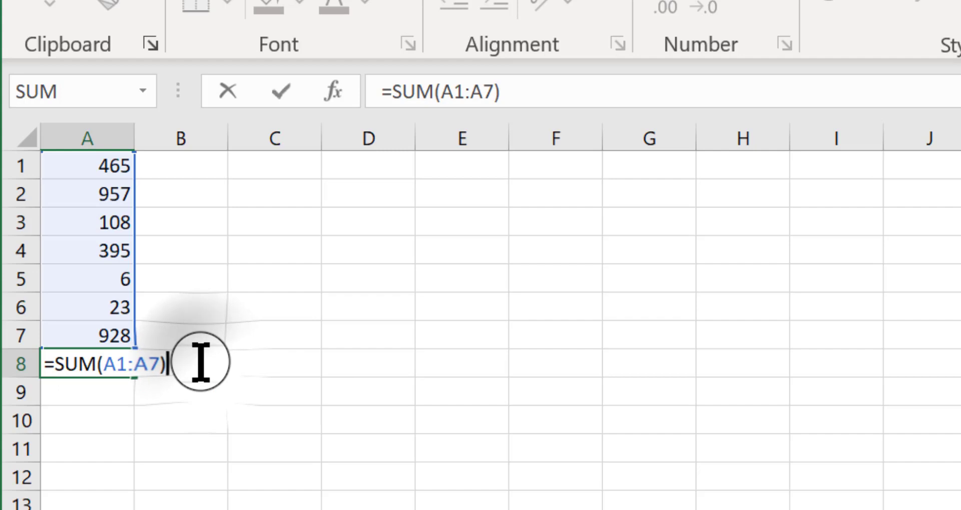
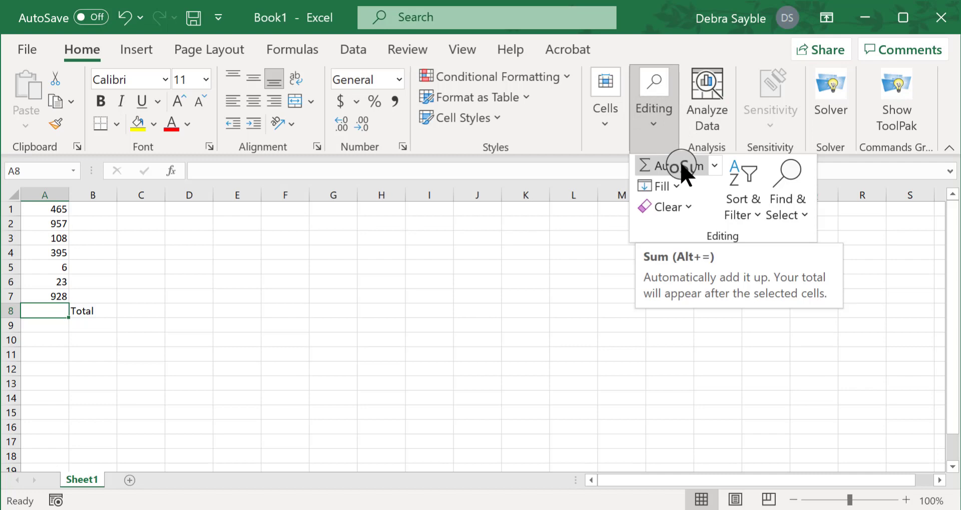
left_click(681, 166)
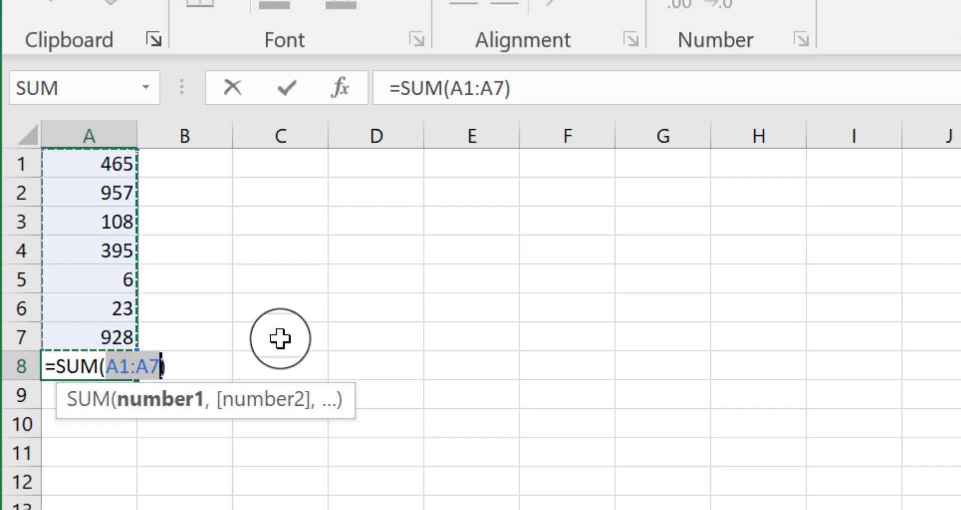
key("Return")
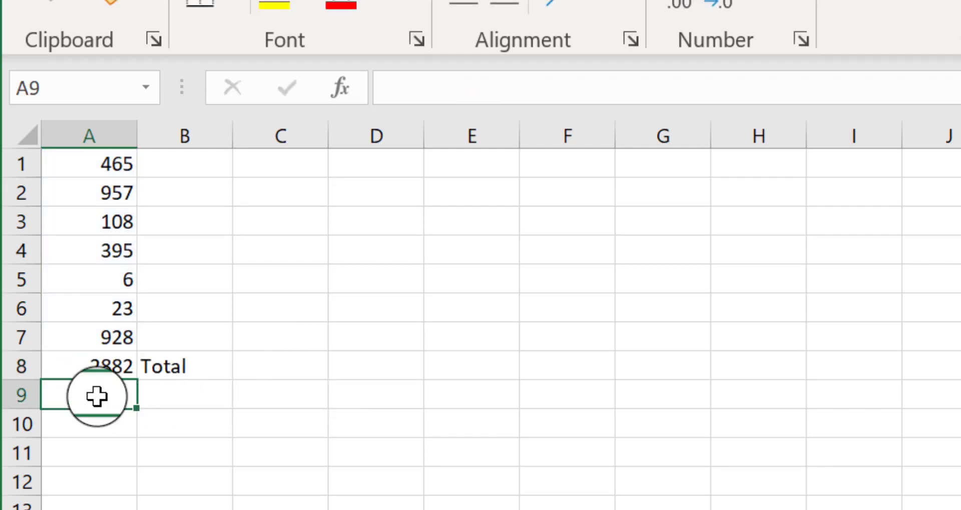
Compare the underlying contents of the total cell A8 with those of the number cells A7 and A6
left_click(78, 367)
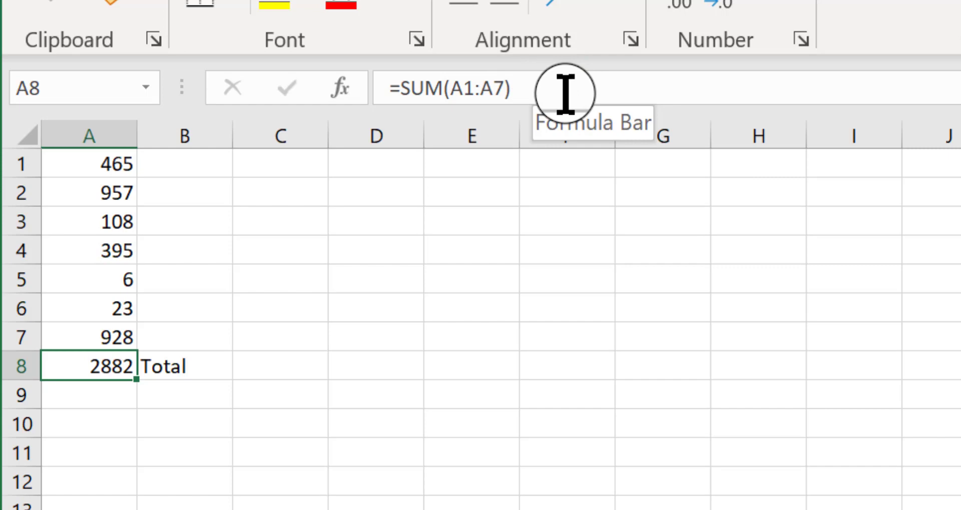
left_click(103, 336)
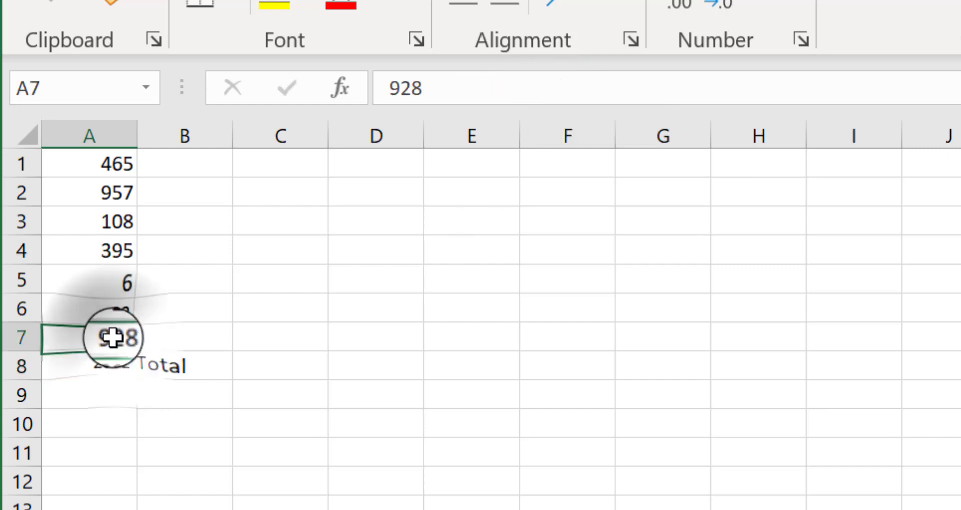
left_click(99, 313)
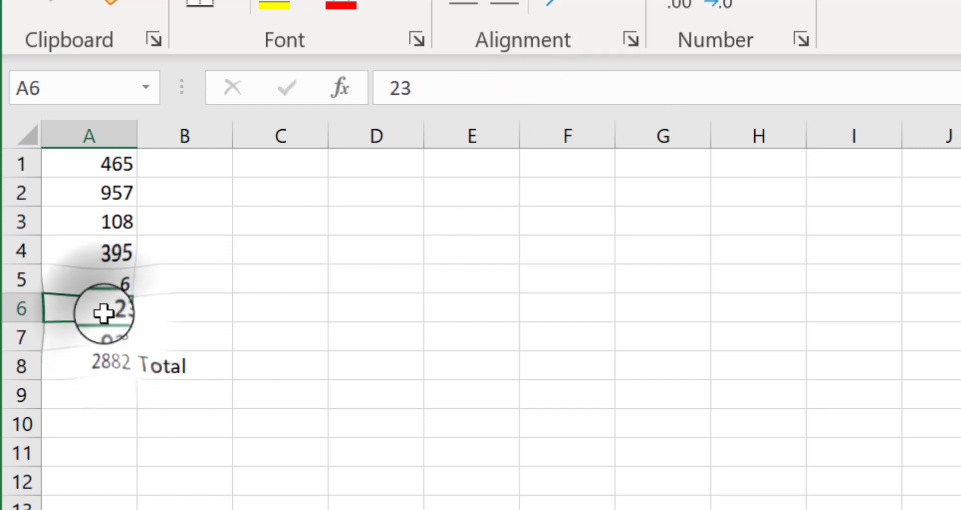
left_click(82, 338)
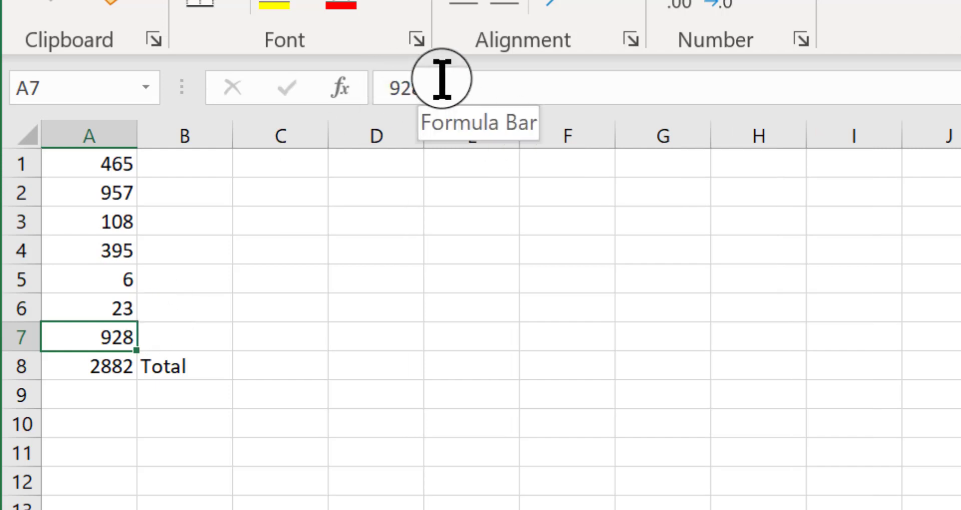
left_click(75, 363)
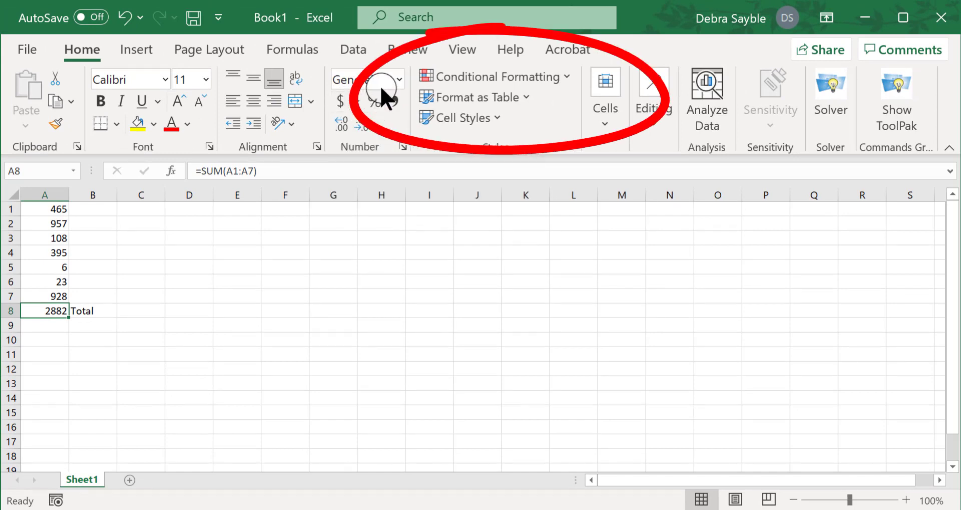
left_click(398, 79)
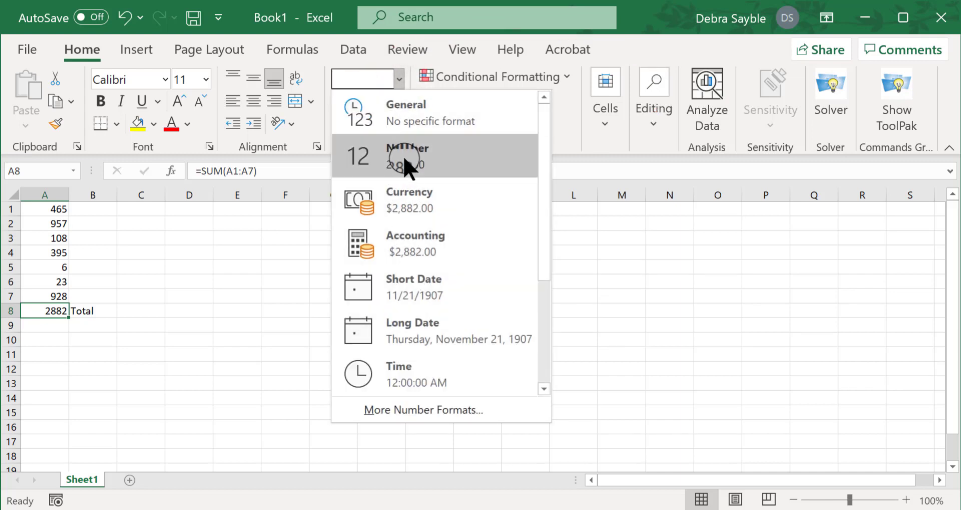
left_click(225, 256)
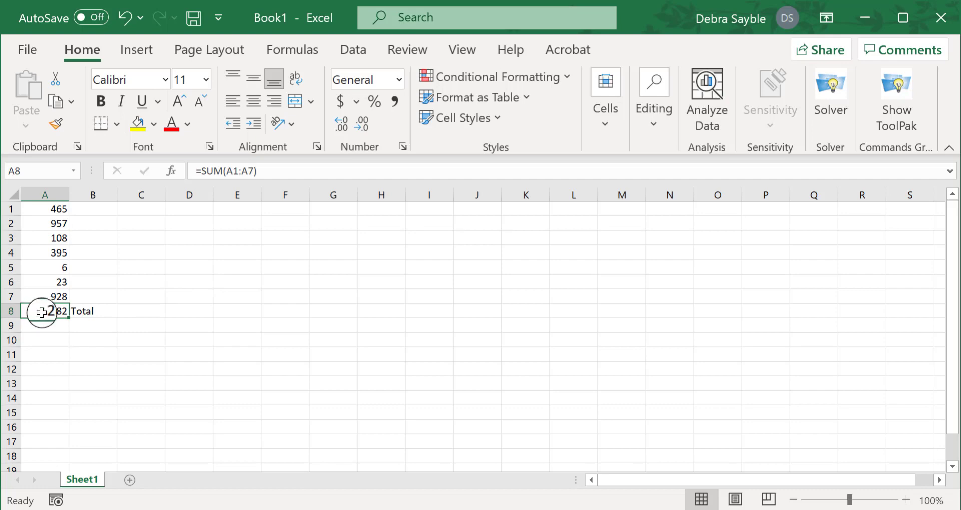
Clear the total from cell A8 and its label from cell B8, leaving the column of numbers in place
left_click(81, 311)
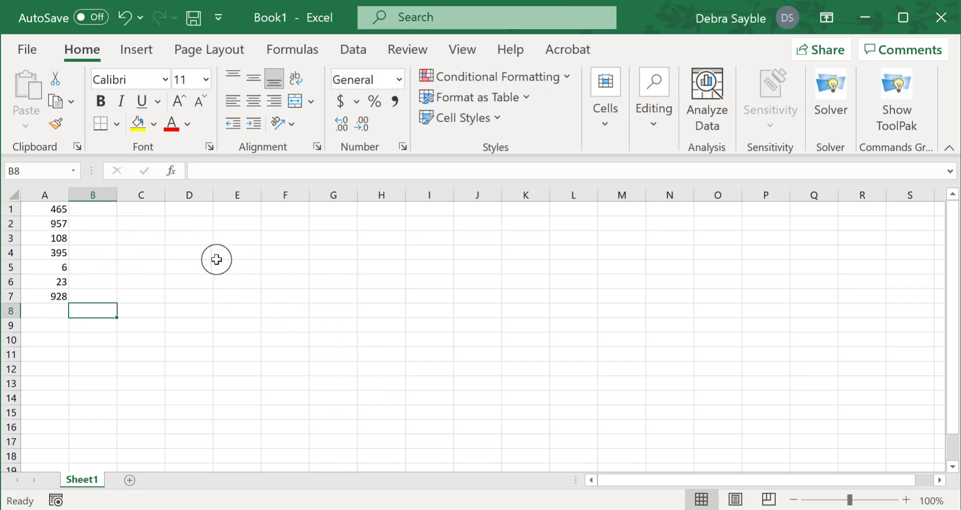
left_click(184, 268)
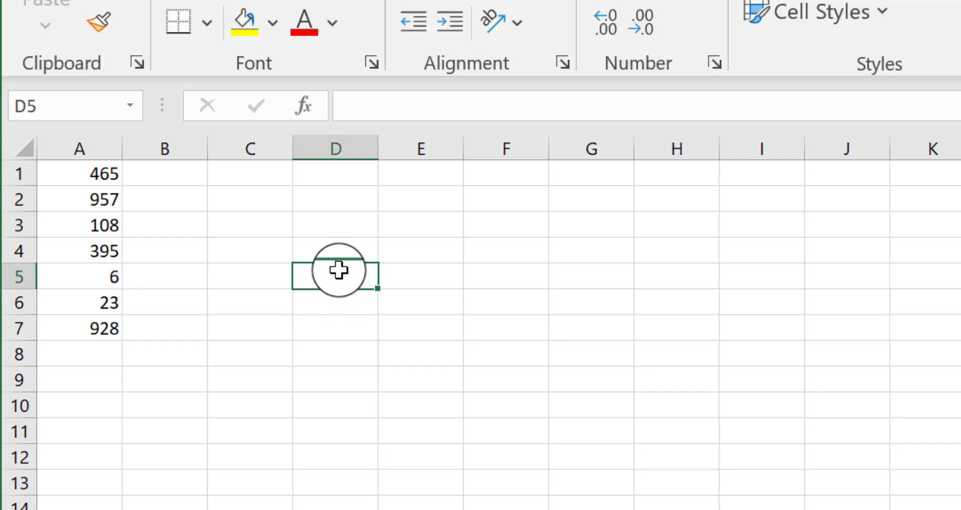
left_click(339, 273)
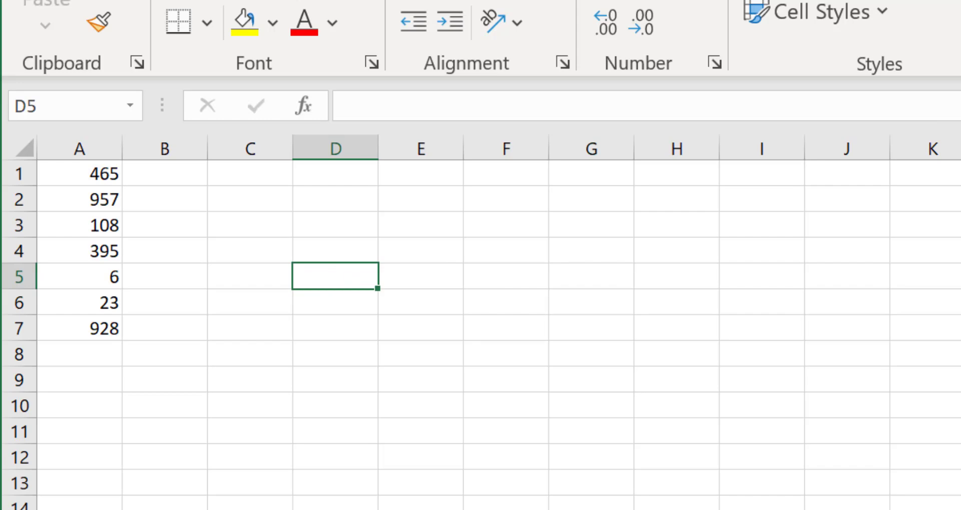
key("alt+equal")
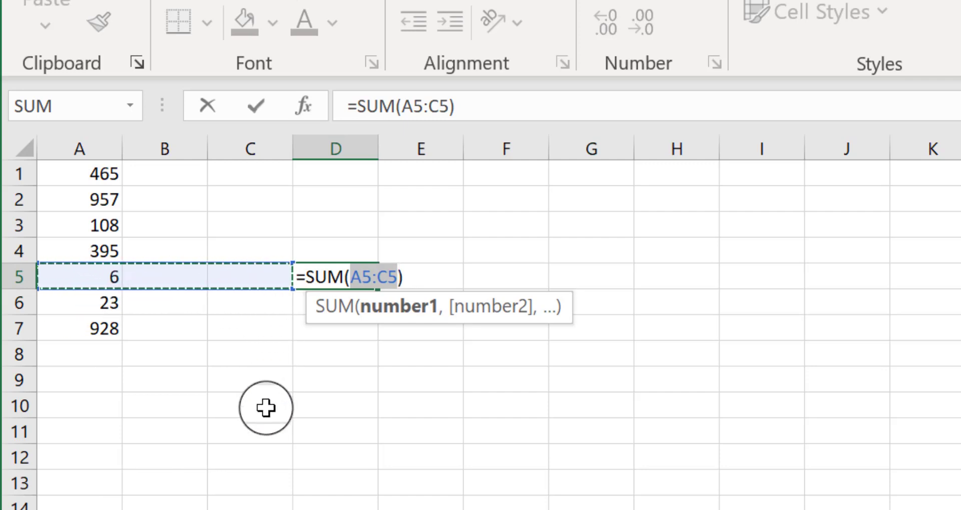
key("BackSpace")
key("BackSpace")
key("BackSpace")
key("BackSpace")
key("BackSpace")
key("BackSpace")
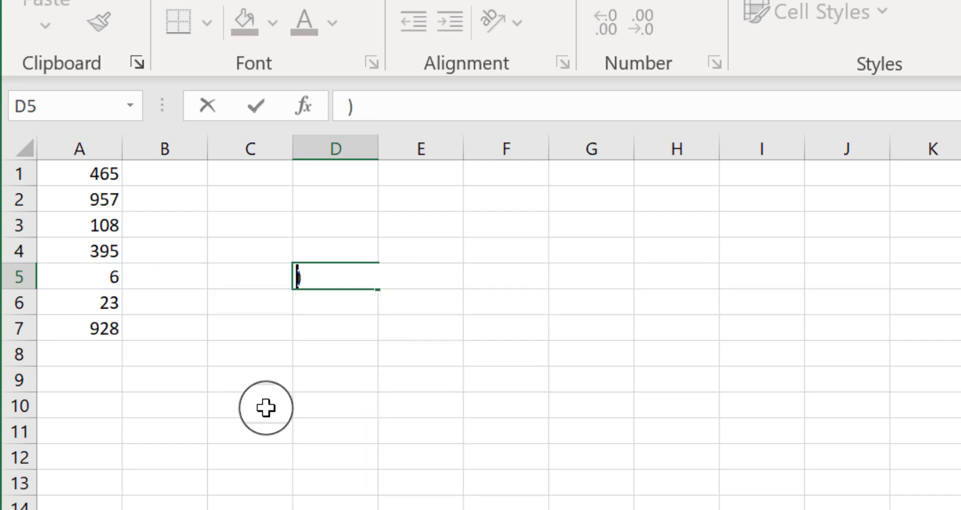
left_click(357, 423)
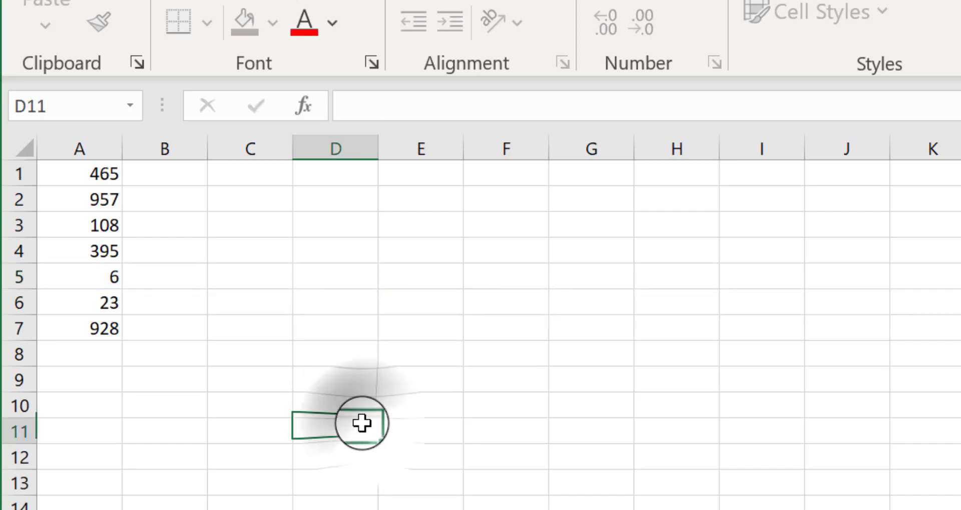
Add up the numbers in A1:A7 in cell D5 by writing the formula =SUM(A1:A7) with the suggested SUM function
left_click(330, 276)
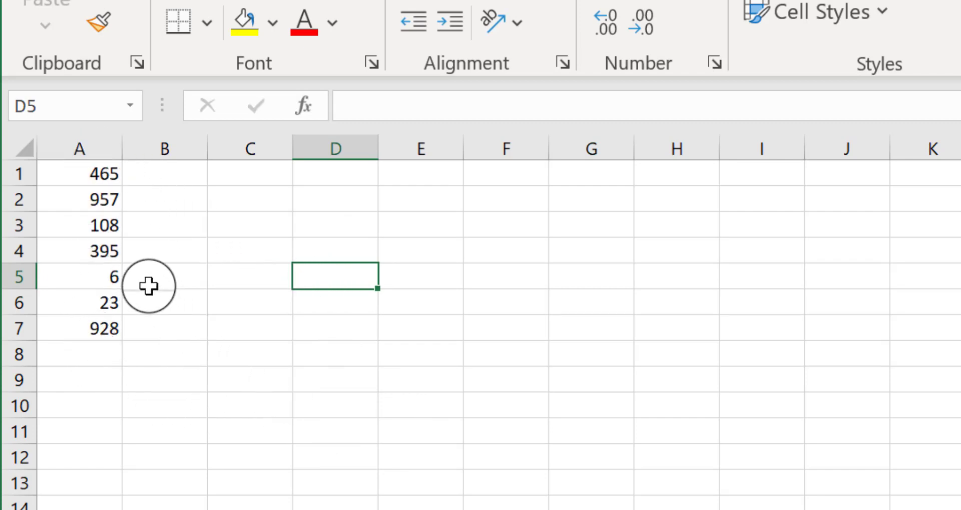
left_click(338, 279)
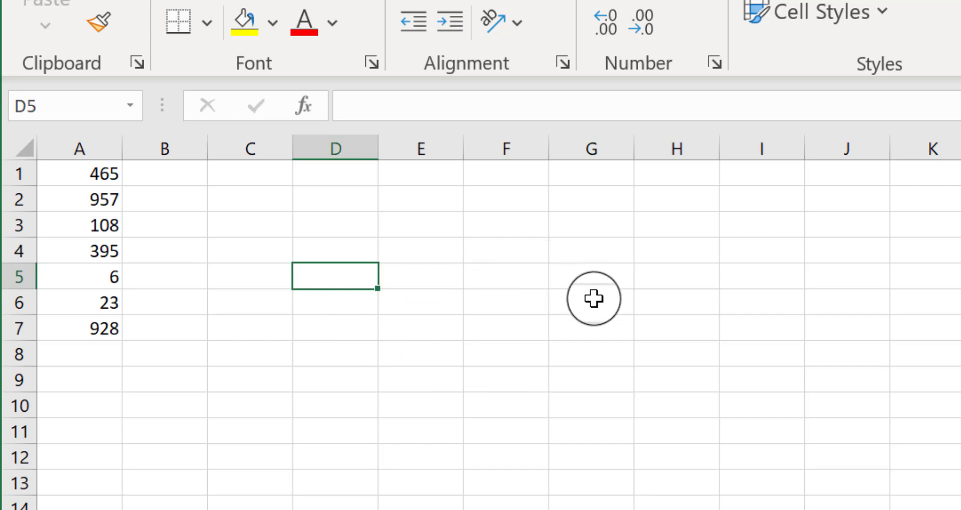
type("=")
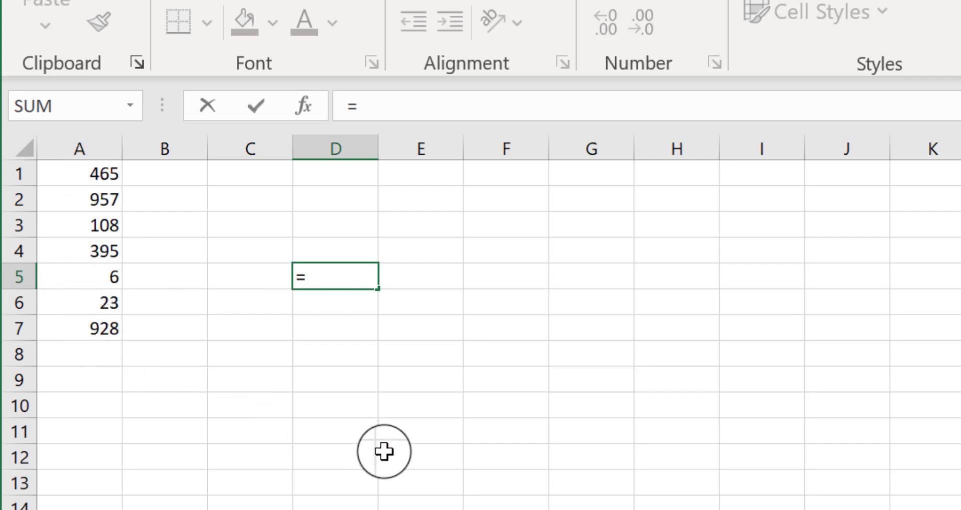
type("s")
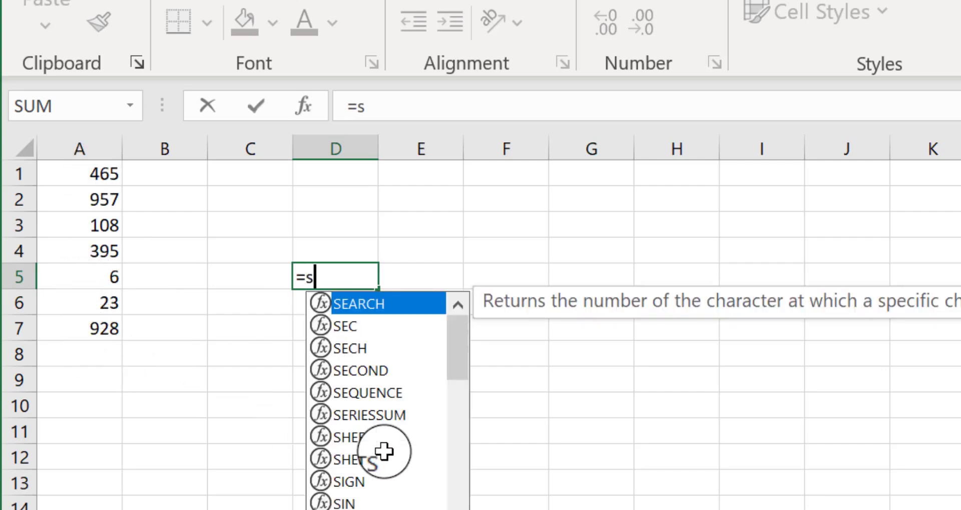
type("um")
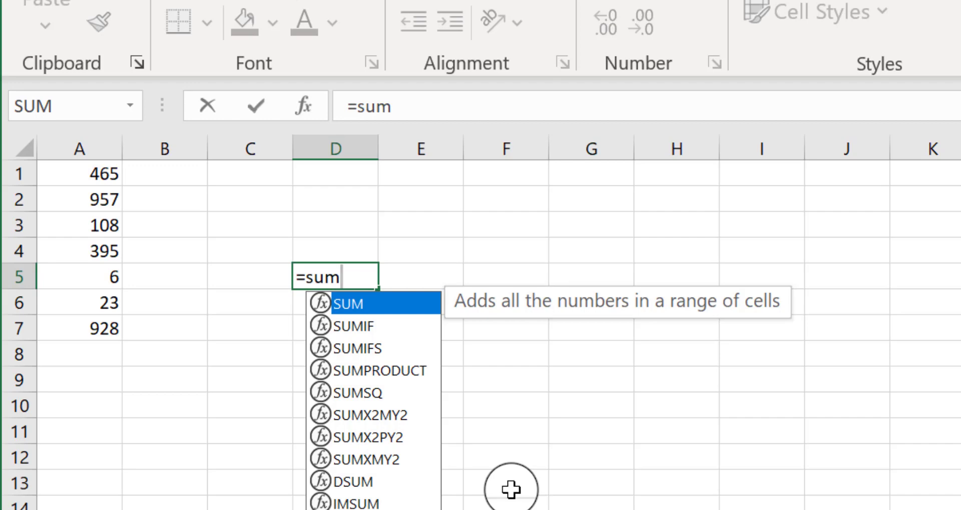
double_click(357, 300)
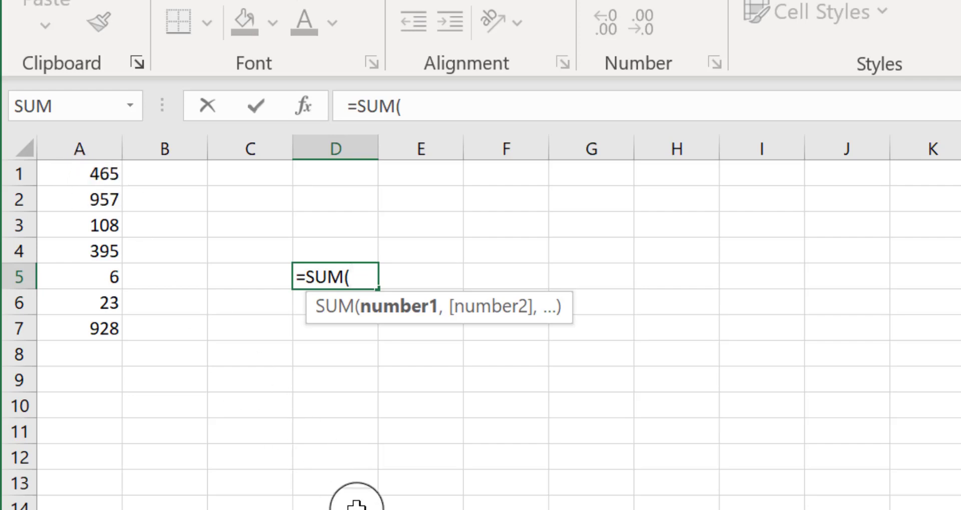
type("a1")
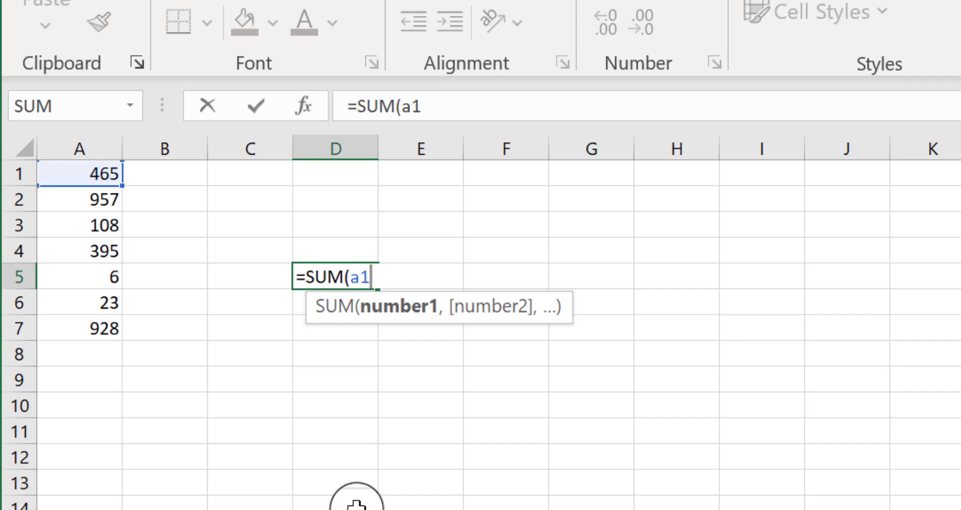
type(":a")
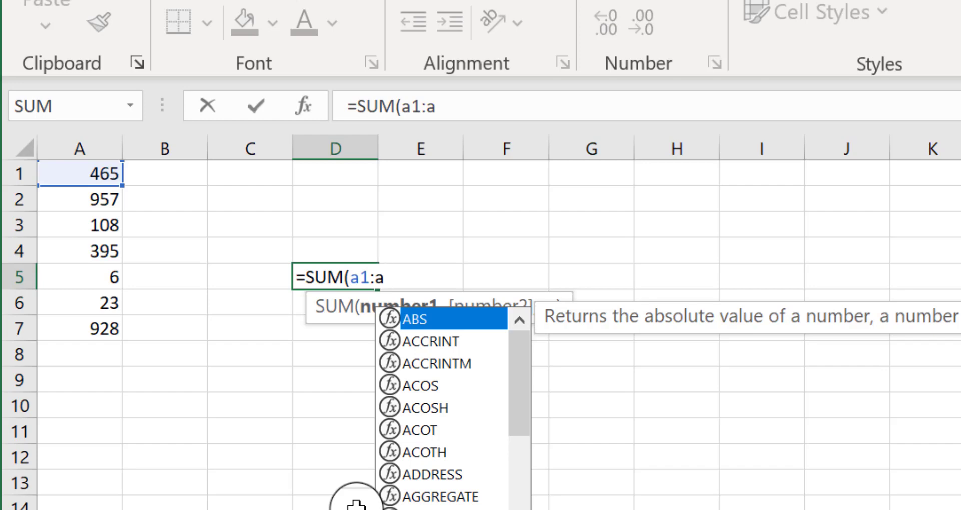
type("7")
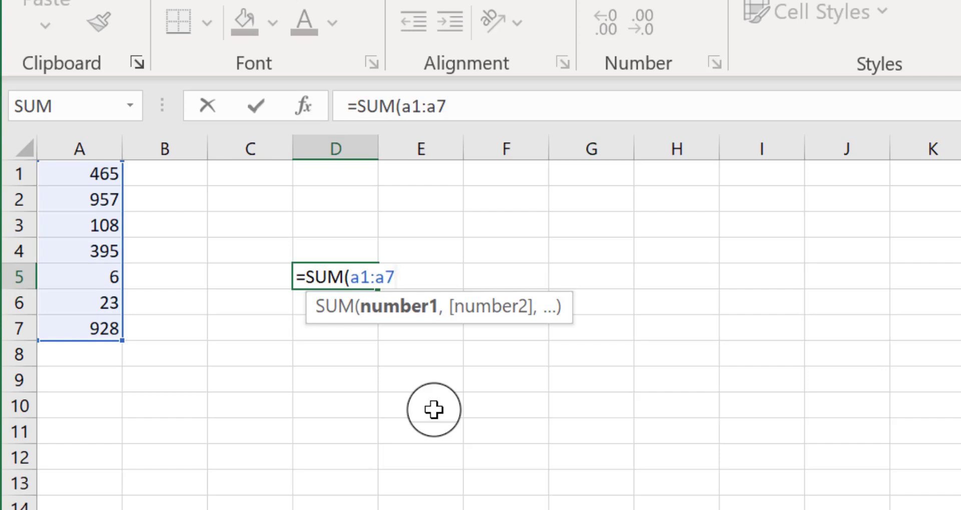
type(")")
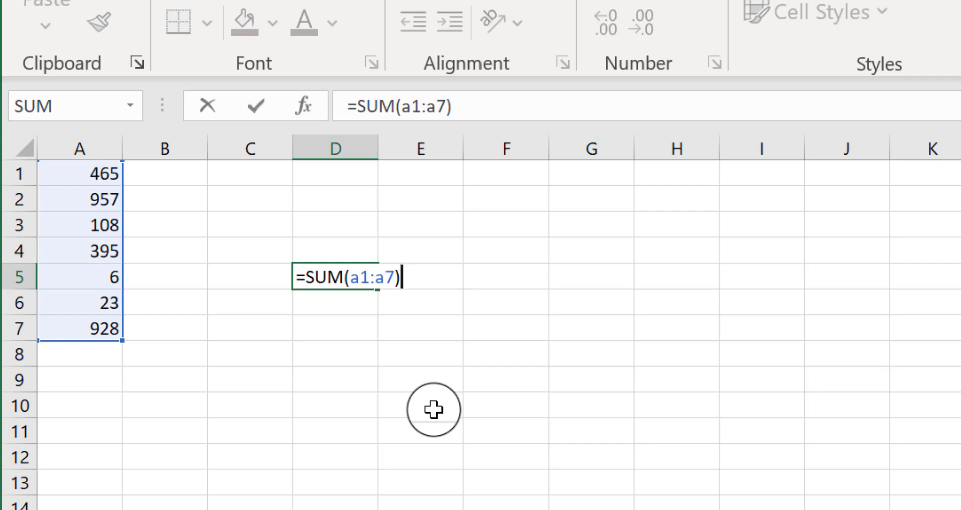
key("Return")
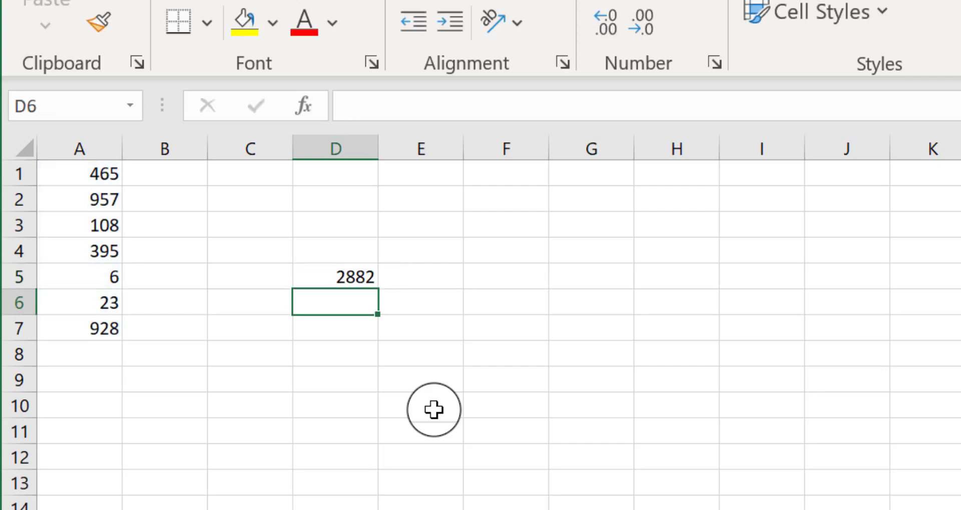
left_click(325, 275)
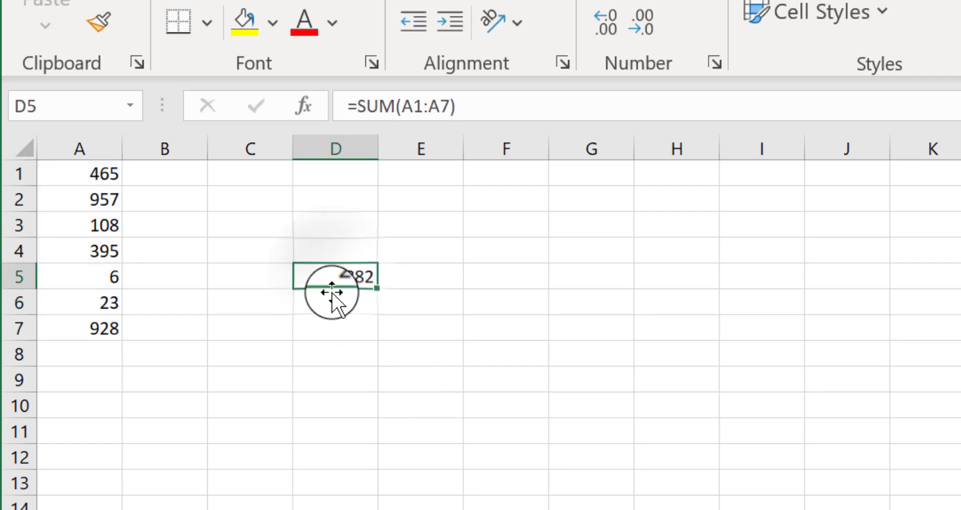
Label the sum in cell D5 by entering "Total" in the adjacent cell E5, and review the formula behind the sum
left_click(431, 276)
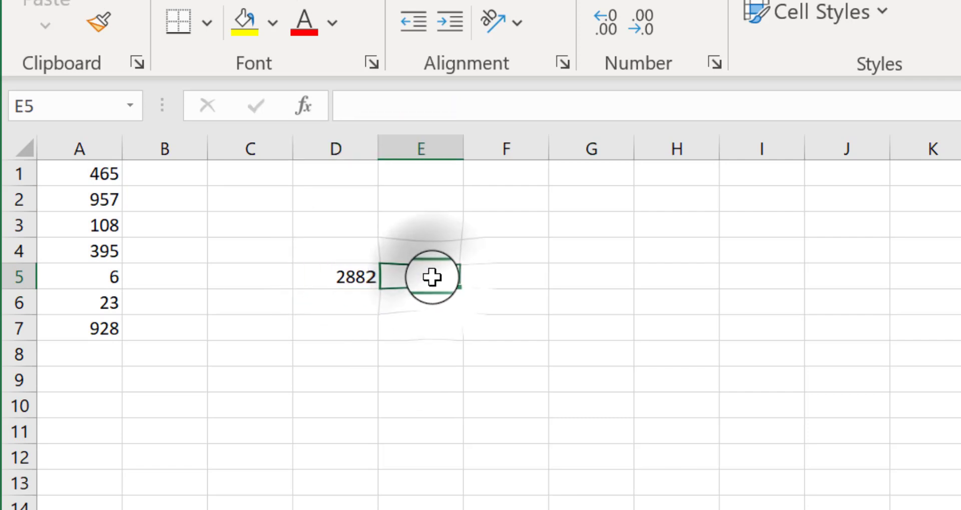
type("Total")
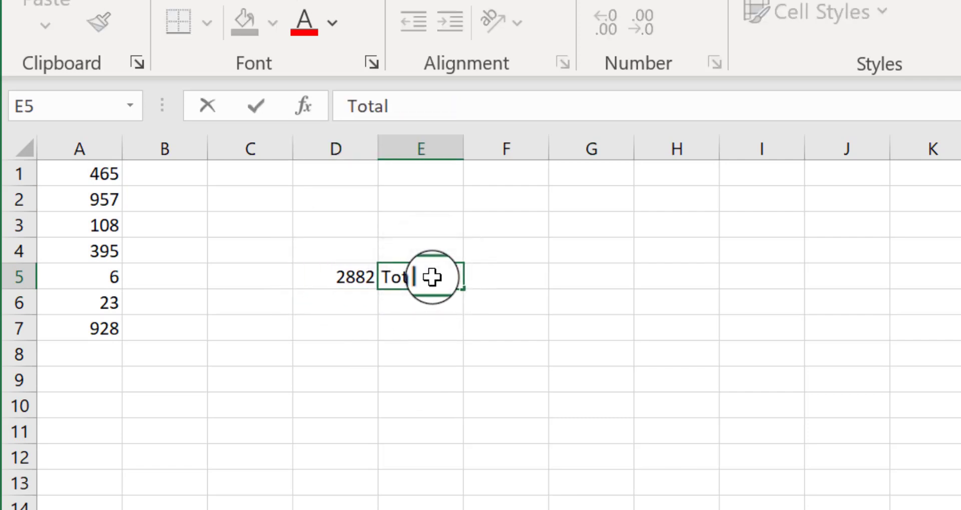
key("Return")
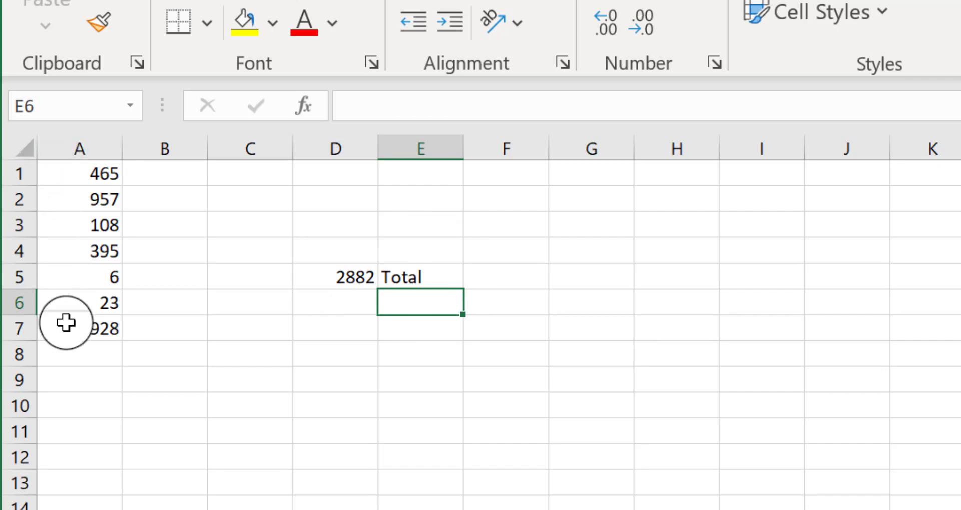
left_click(343, 276)
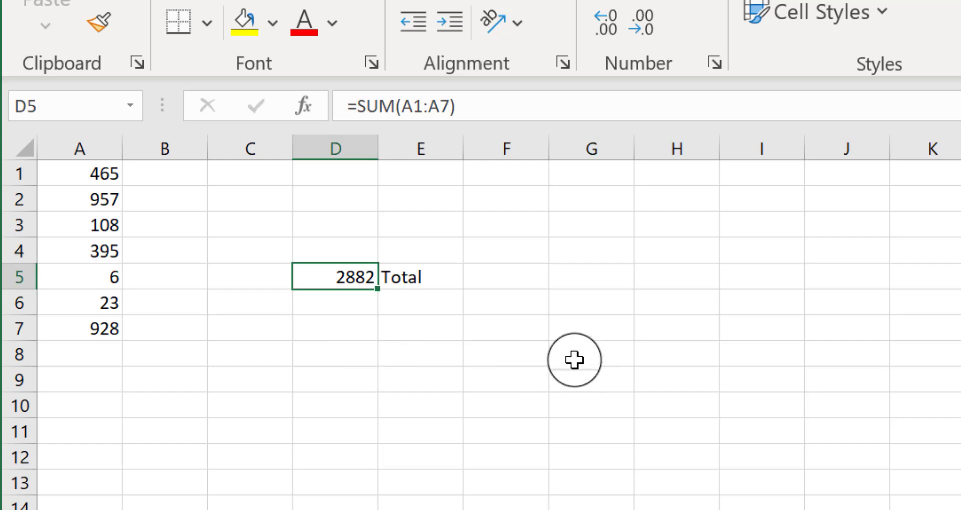
Calculate the sum of two typed numbers in cell G2 with the formula =378+109
left_click(580, 196)
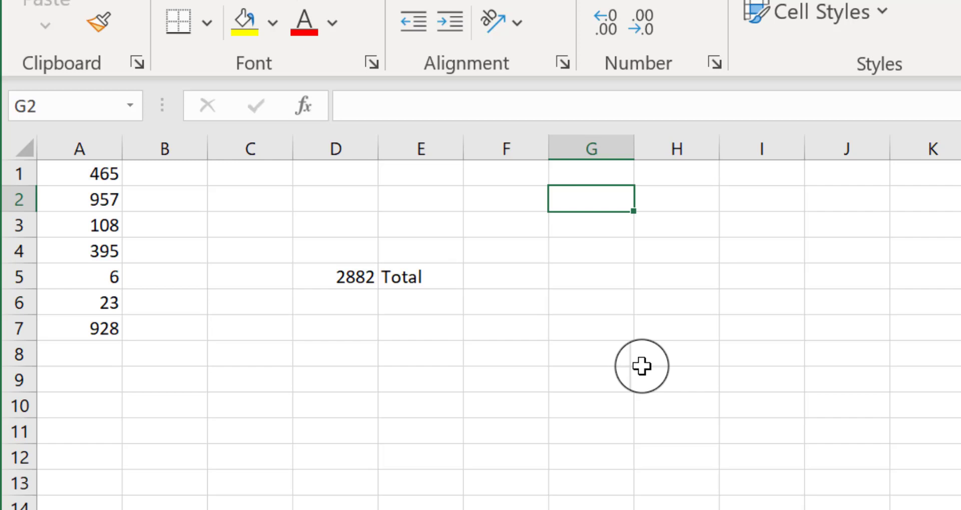
type("=")
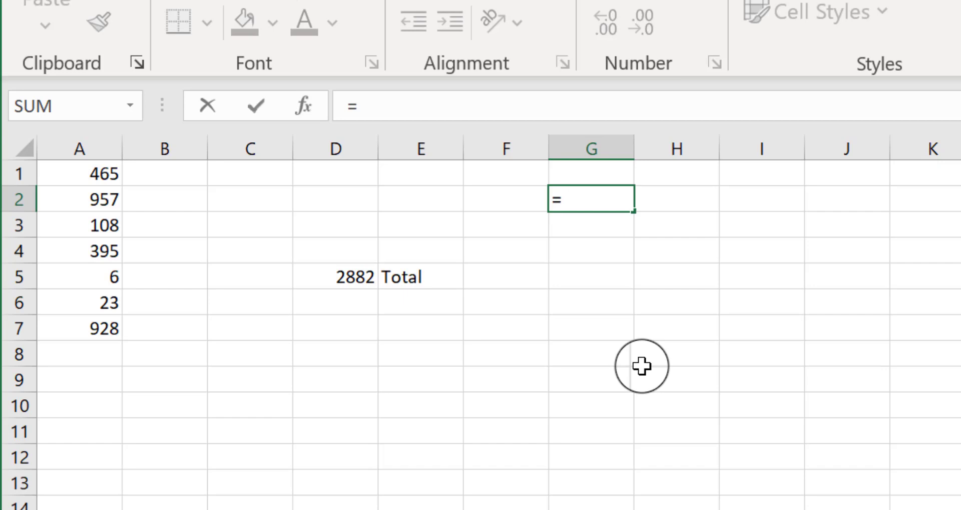
type("3 78")
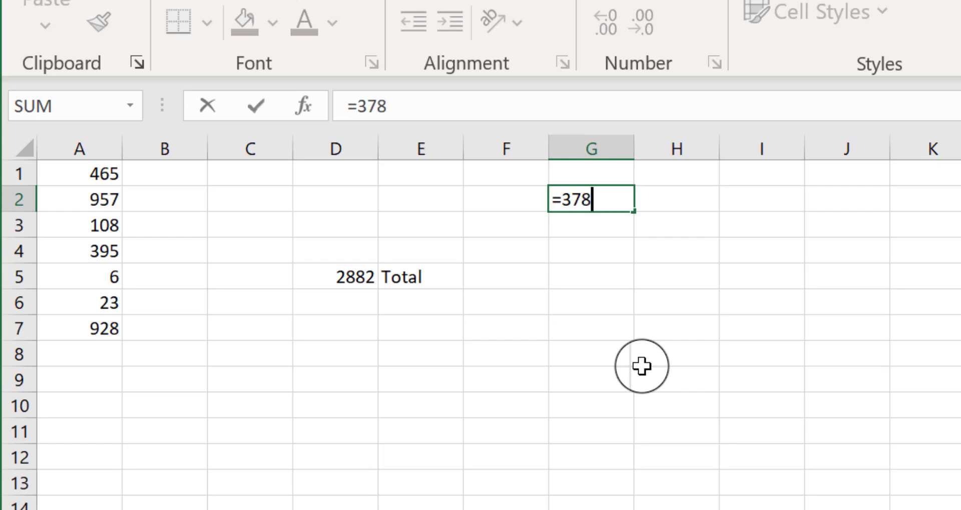
type("+109")
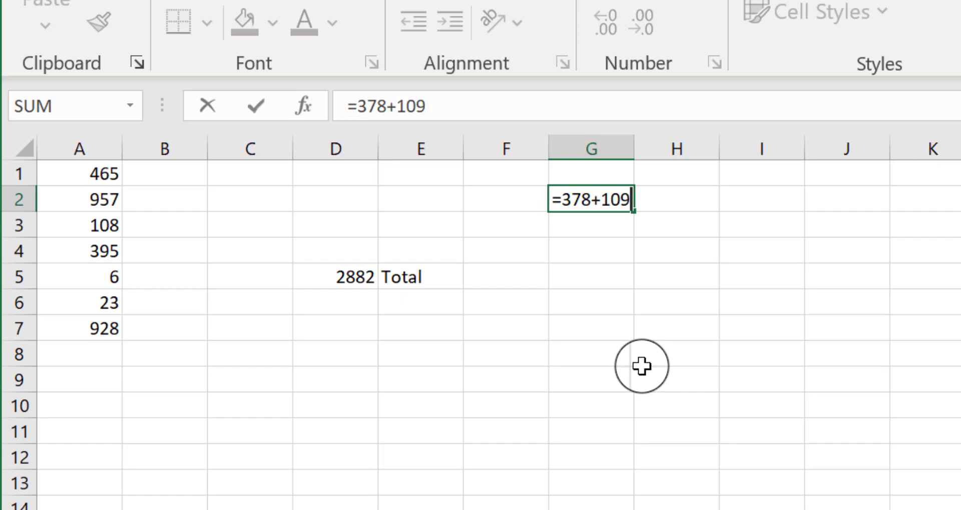
key("Return")
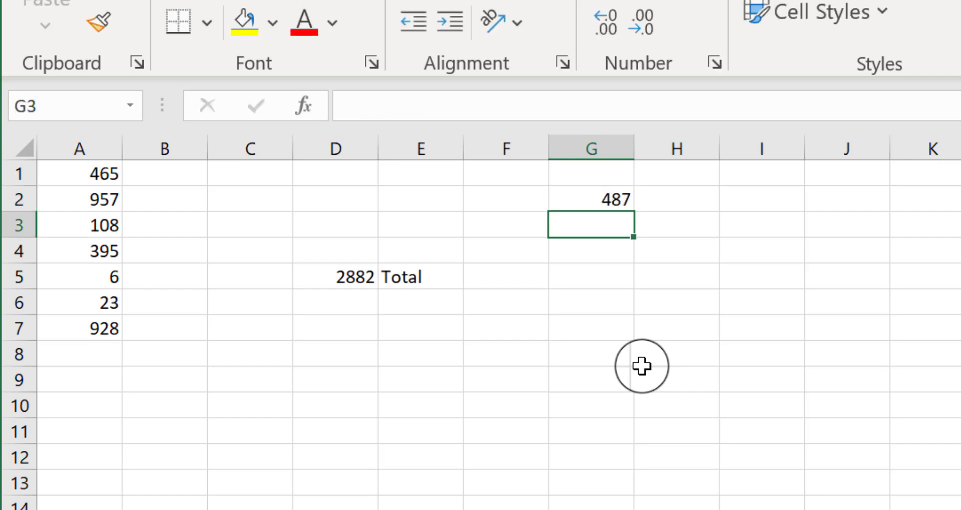
Format the calculated result in cell G2 as Currency with a dollar sign and two decimals
left_click(588, 198)
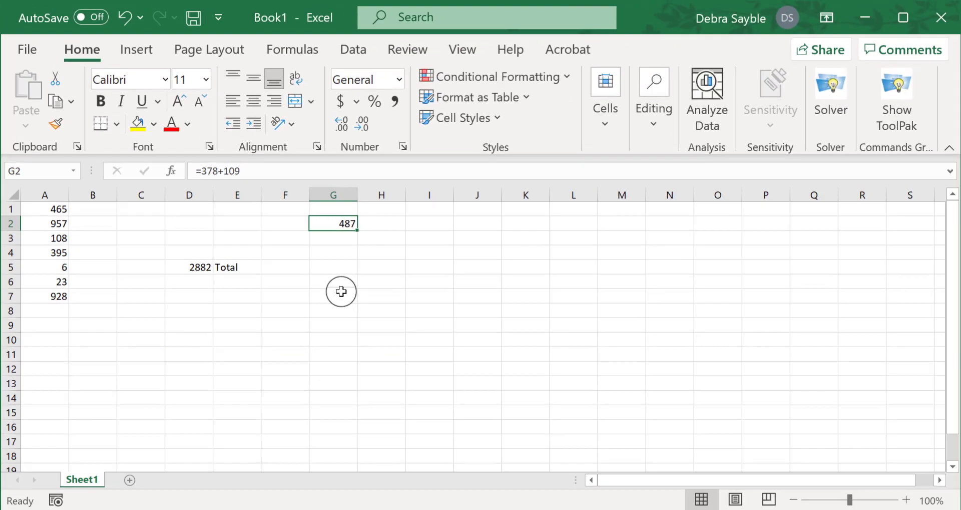
key("ctrl+shift+4")
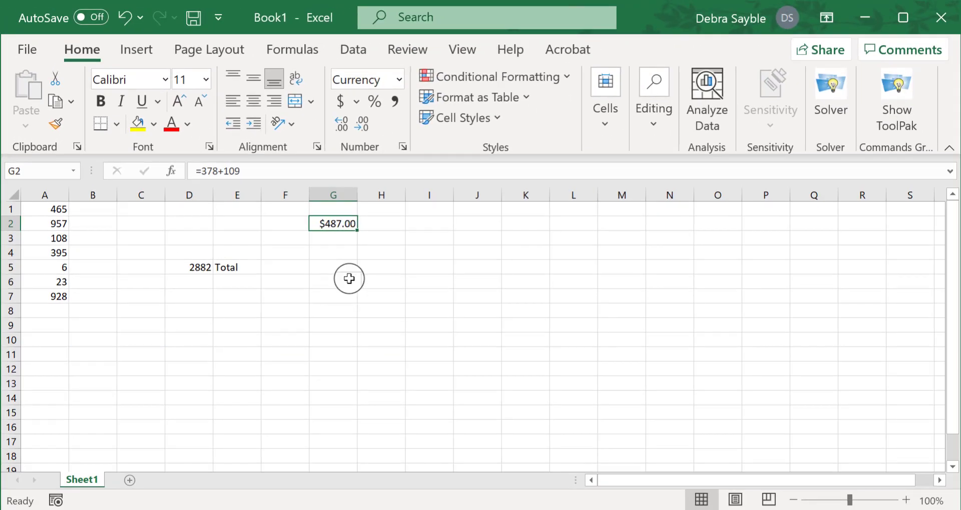